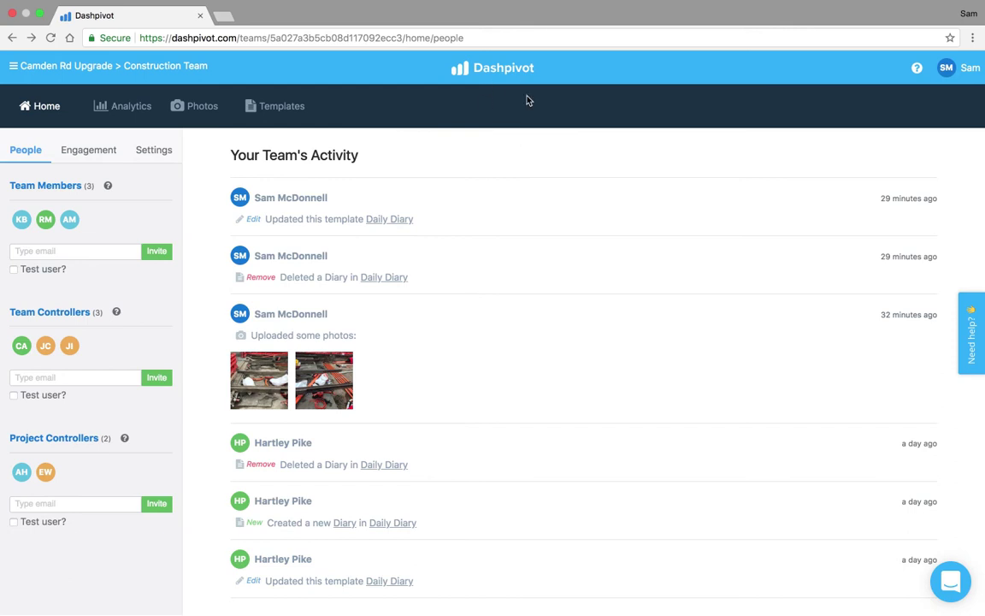
Review the projects and teams of SM Constructions, and open the Construction Team under Camden Rd Upgrade.
key("super+Tab")
left_click(147, 69)
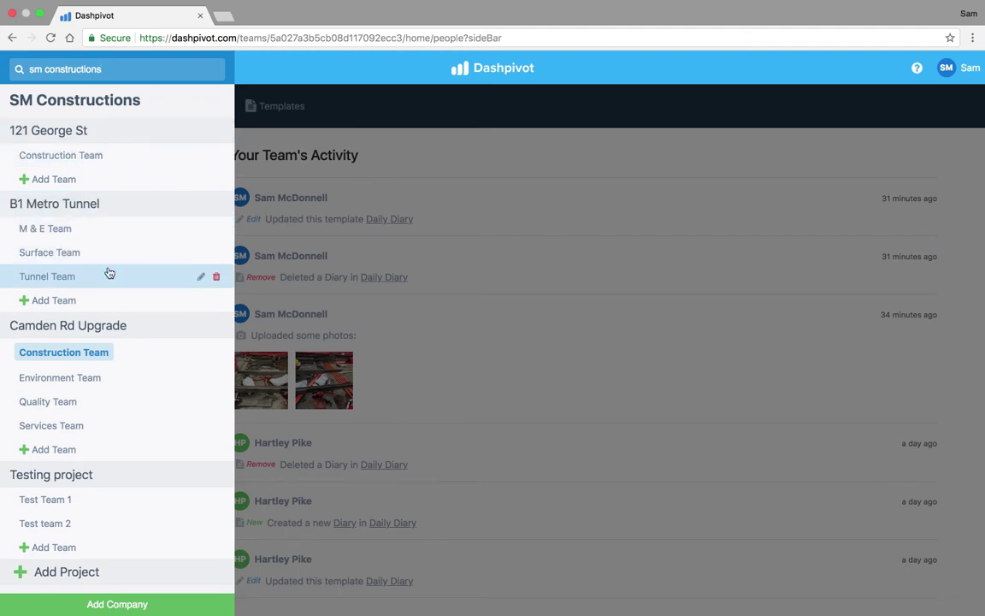
left_click(138, 361)
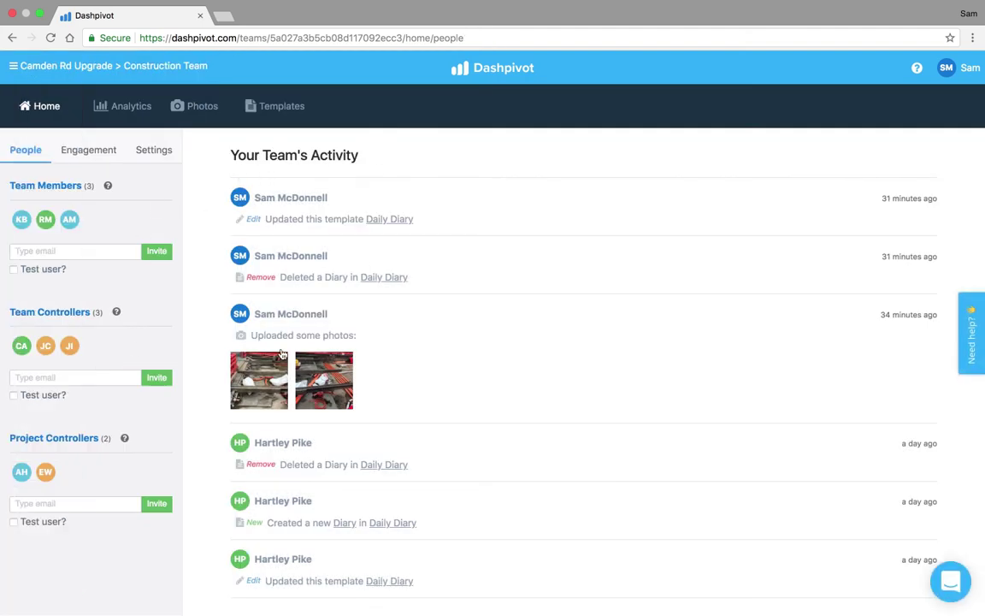
Start a new project under SM Constructions and name it Kent St Upgrade.
left_click(95, 77)
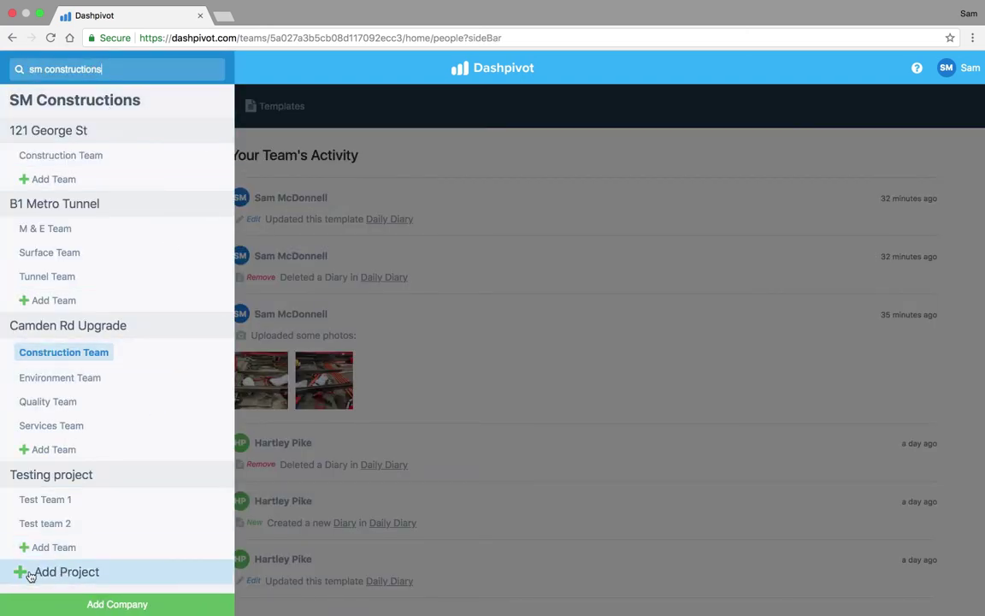
left_click(75, 576)
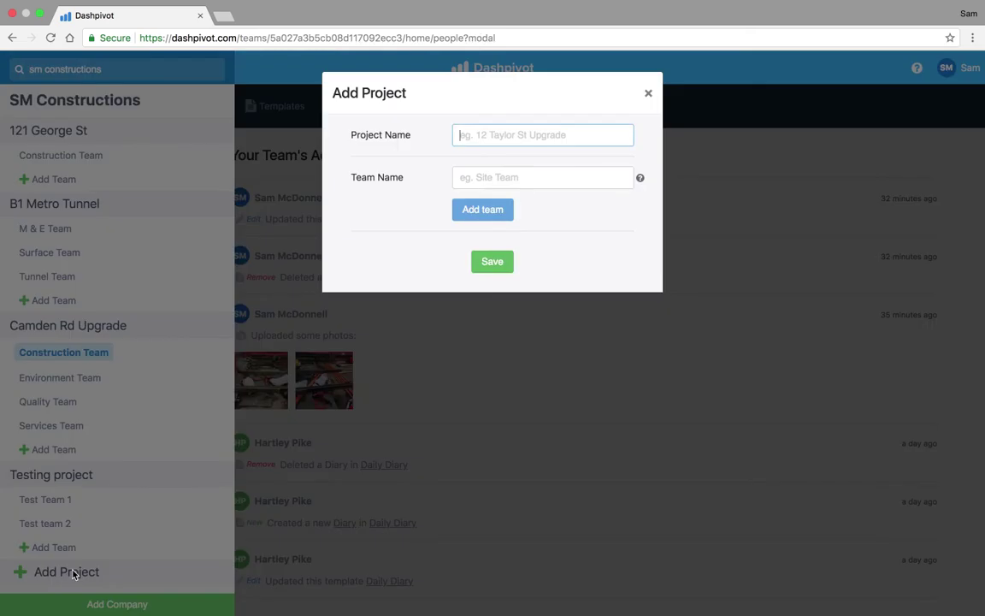
type("Kent ")
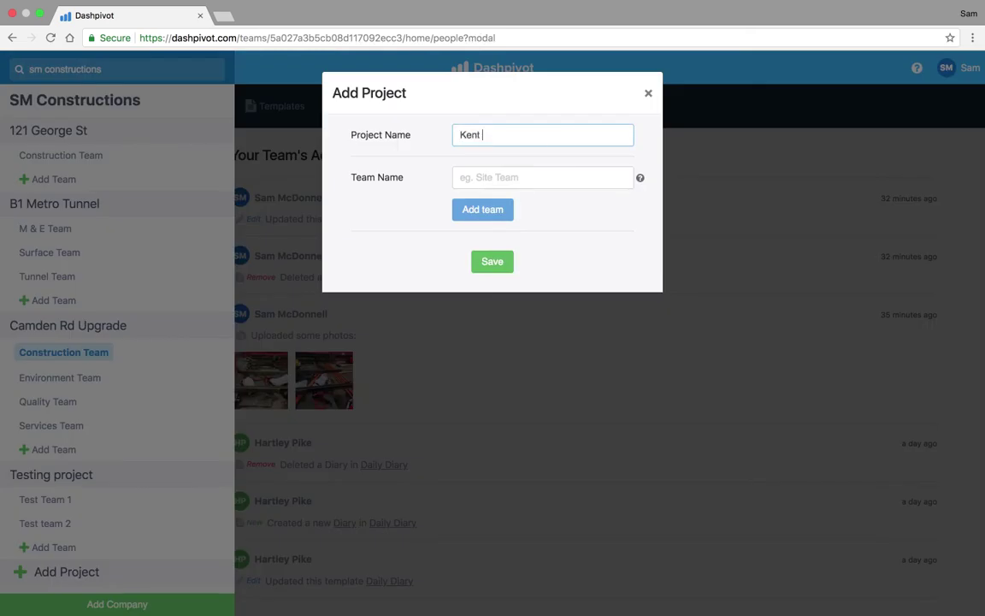
type("St Upgrade")
Add teams Team 1 and Team 2 to the new project, remove the empty team row and save the project.
left_click(475, 178)
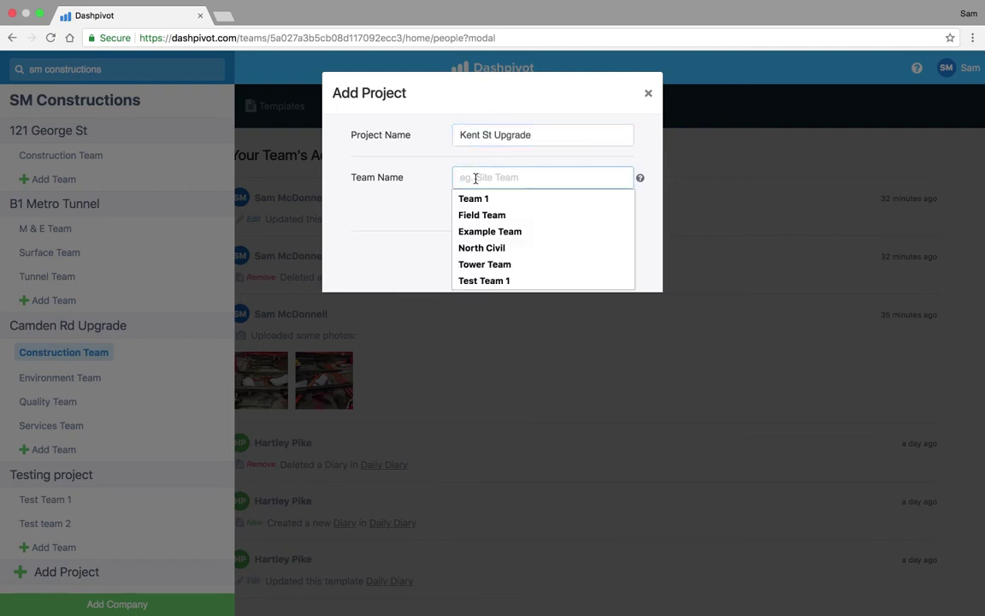
type("Team 1")
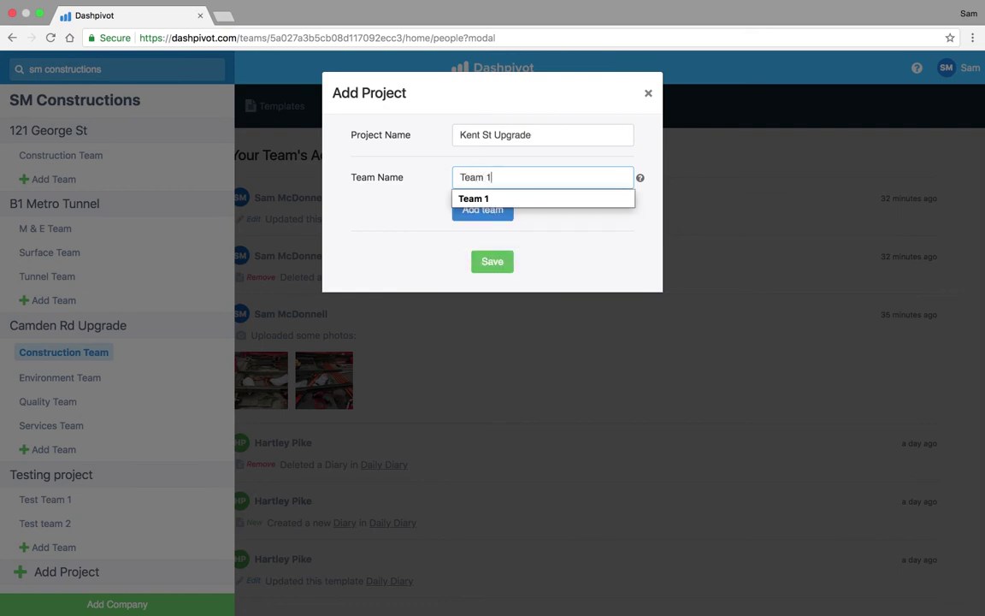
key("Return")
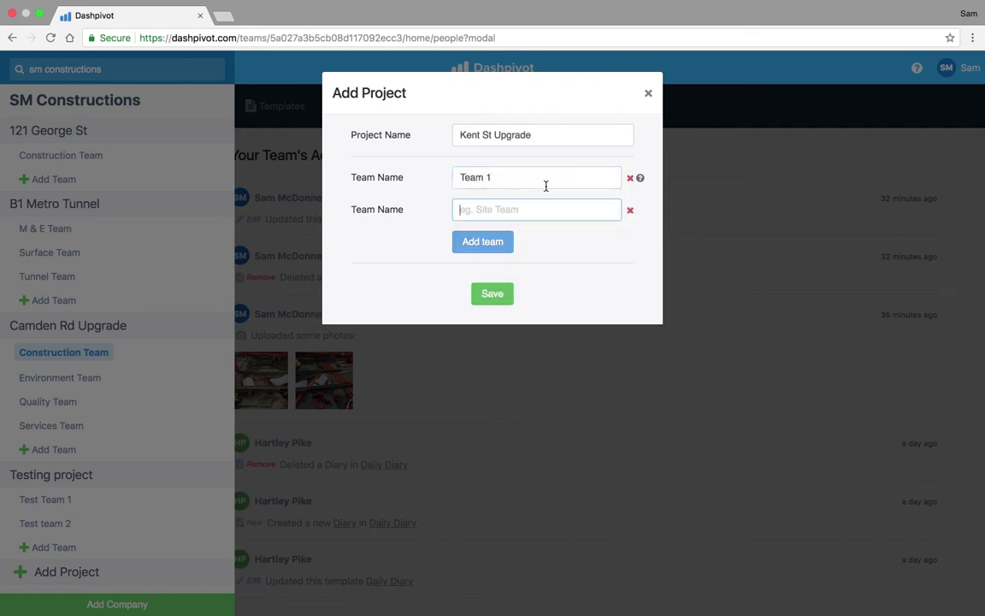
type("Team 2")
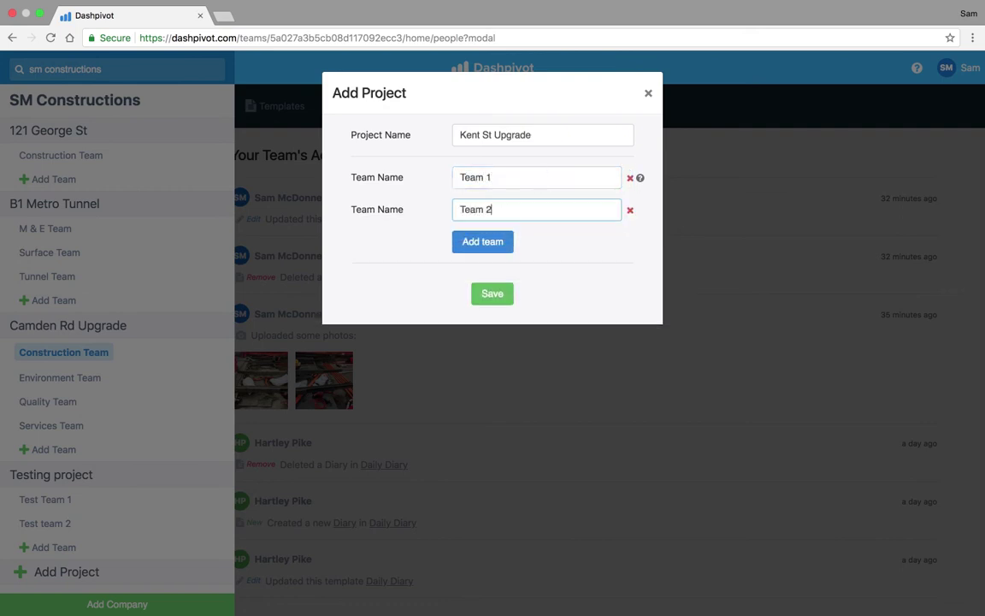
key("Return")
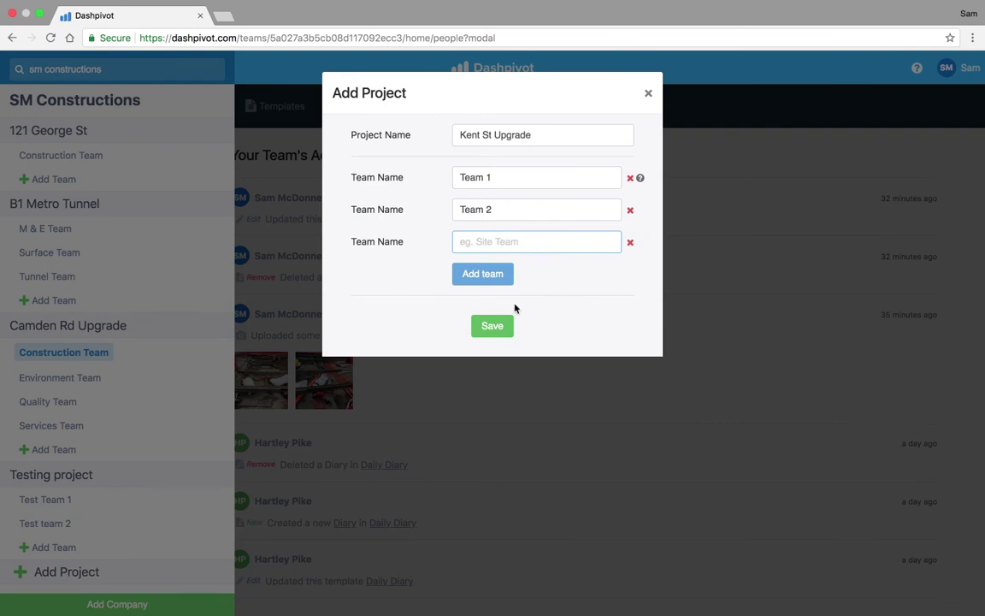
left_click(493, 326)
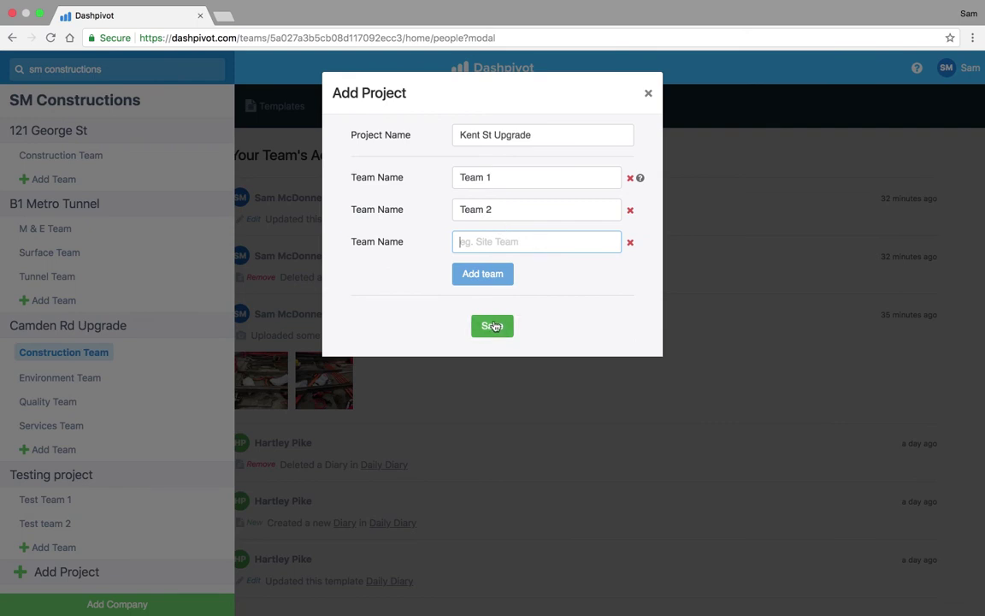
left_click(630, 242)
left_click(501, 293)
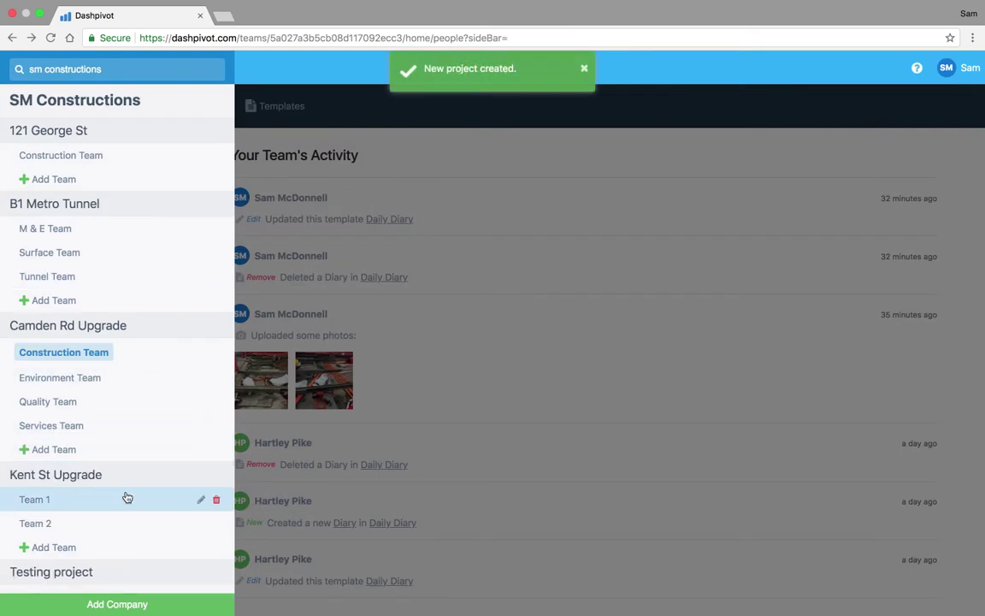
Open Team 1 of the Kent St Upgrade project and rename the project to Kent St Upgrade Stage 2.
scroll(111, 471, "down", 1)
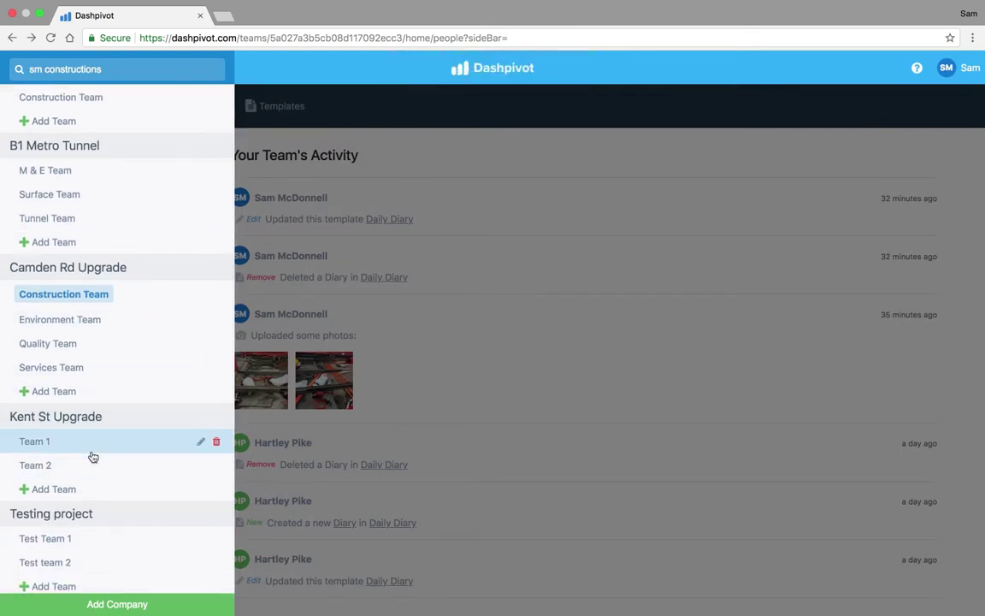
left_click(84, 442)
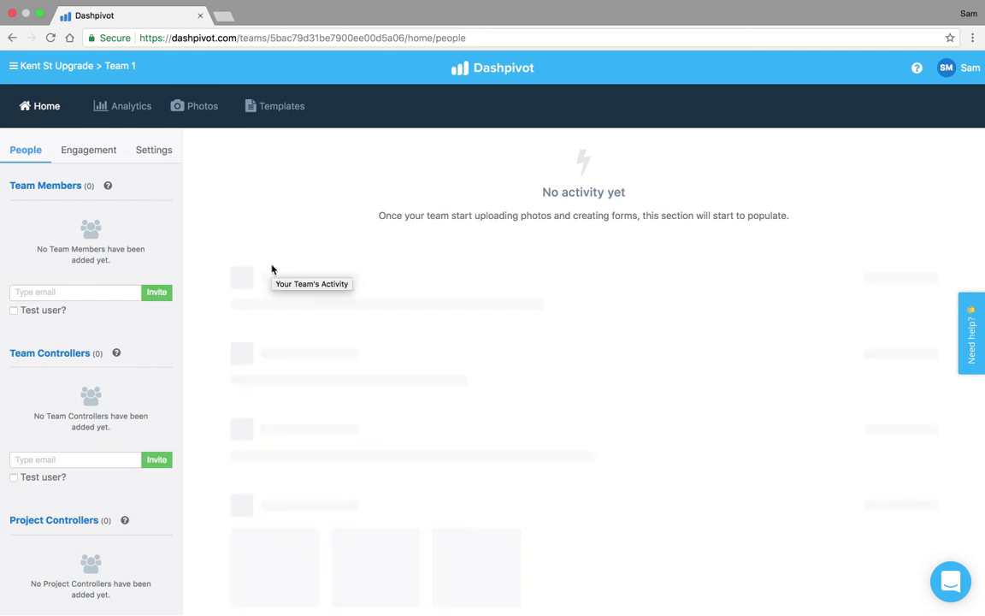
left_click(96, 68)
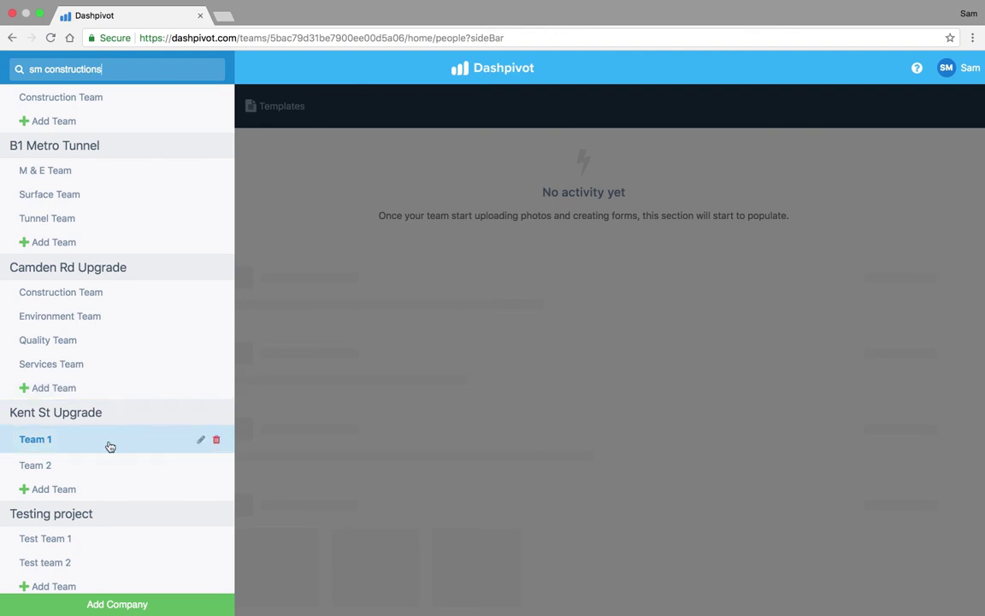
left_click(203, 415)
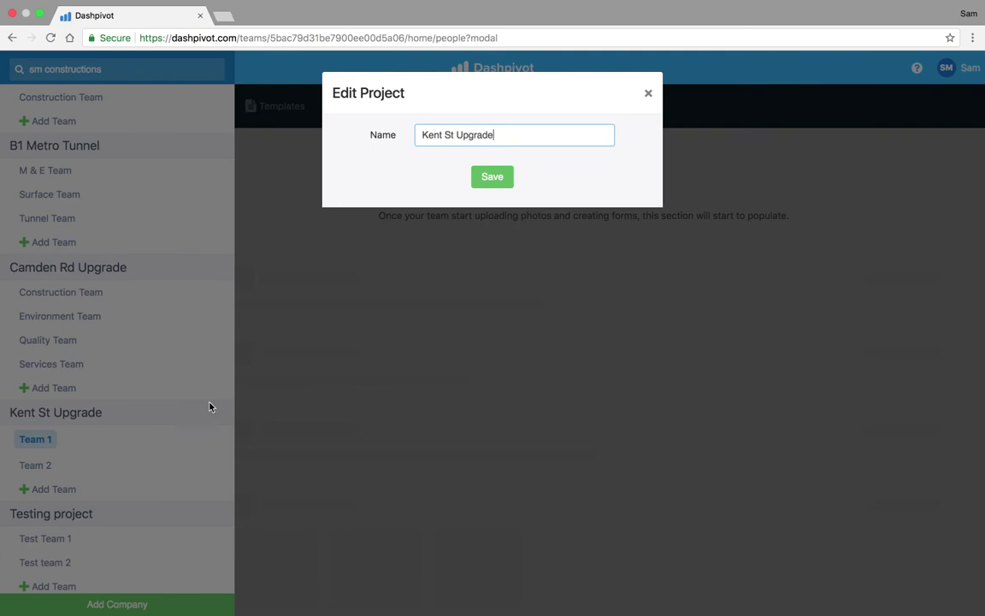
type("Stage 2")
left_click(491, 178)
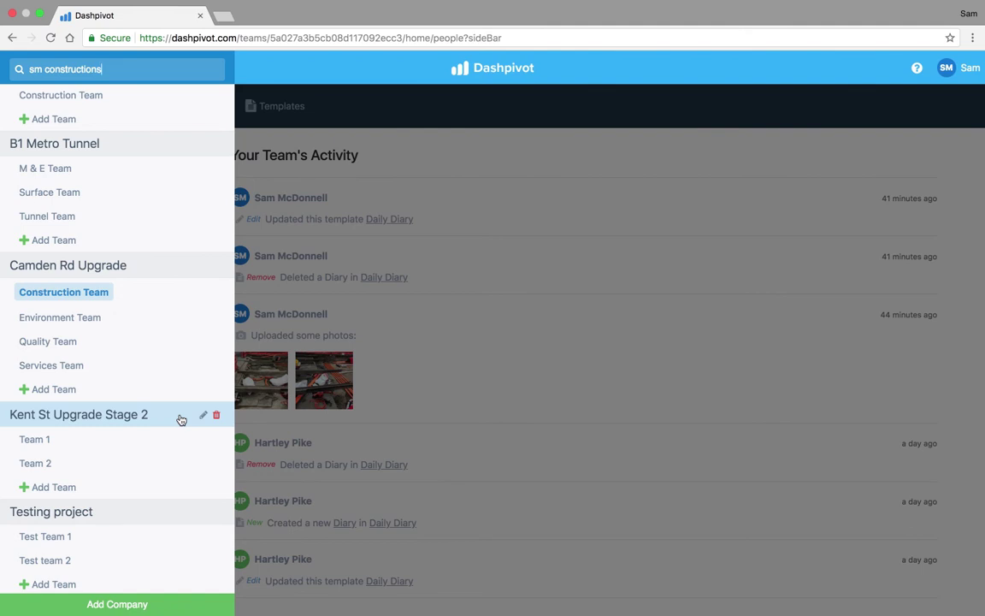
Open the Construction Team of the Camden Rd Upgrade project.
left_click(141, 293)
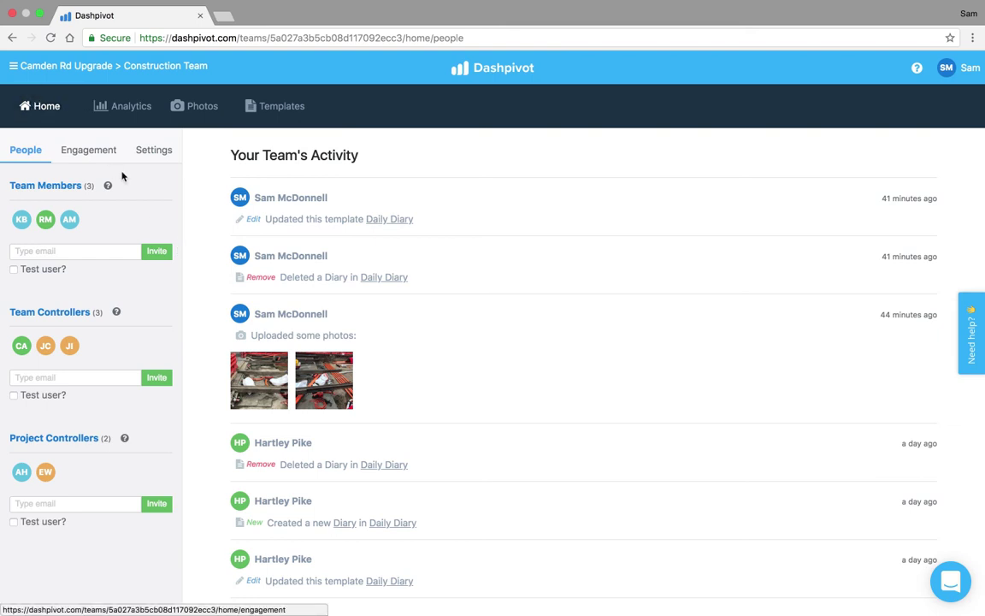
left_click(69, 347)
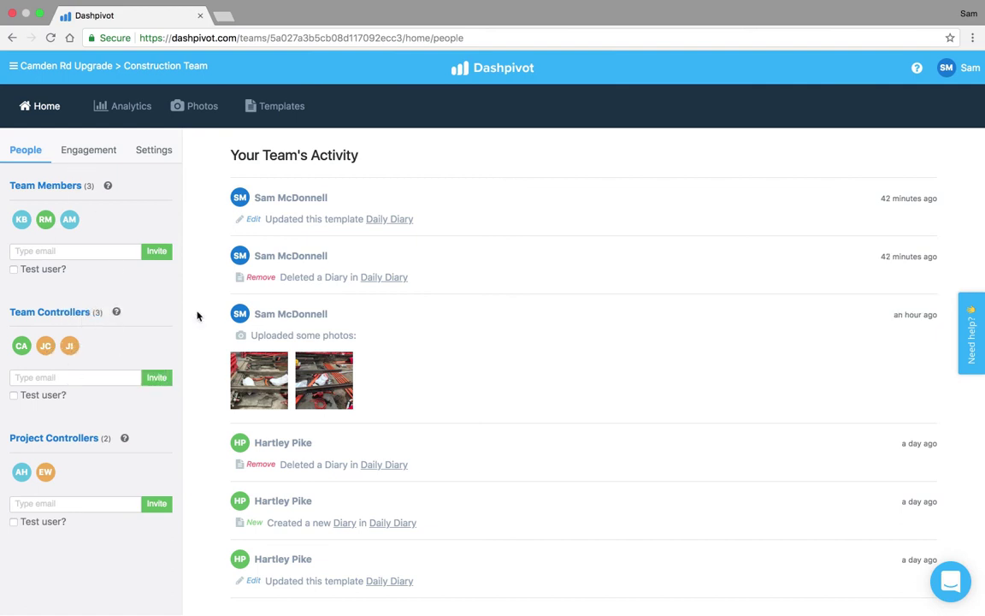
Open the User Permissions article in the Help Center and read through what each permission level allows.
left_click(966, 336)
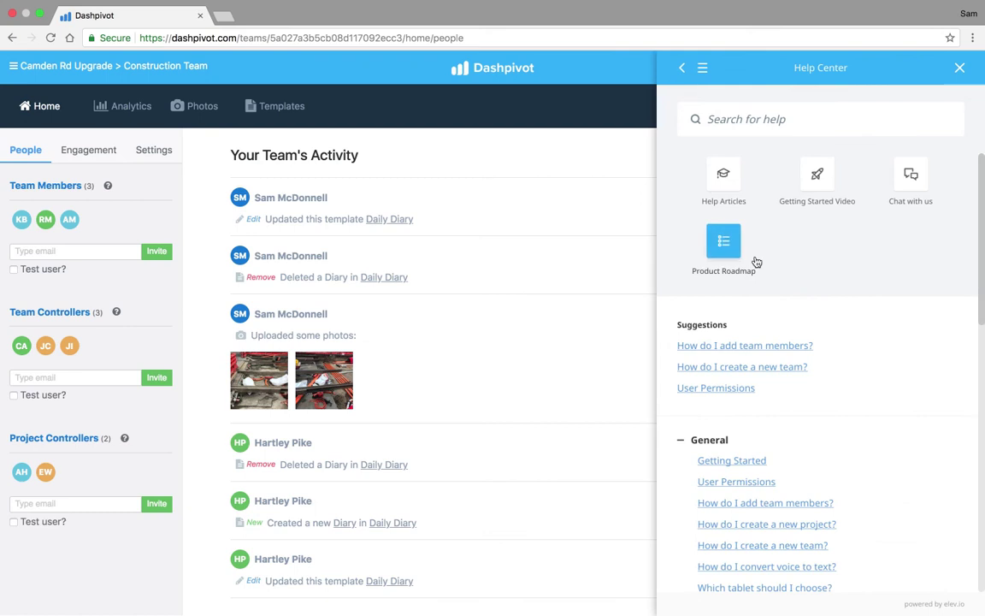
scroll(796, 324, "down", 3)
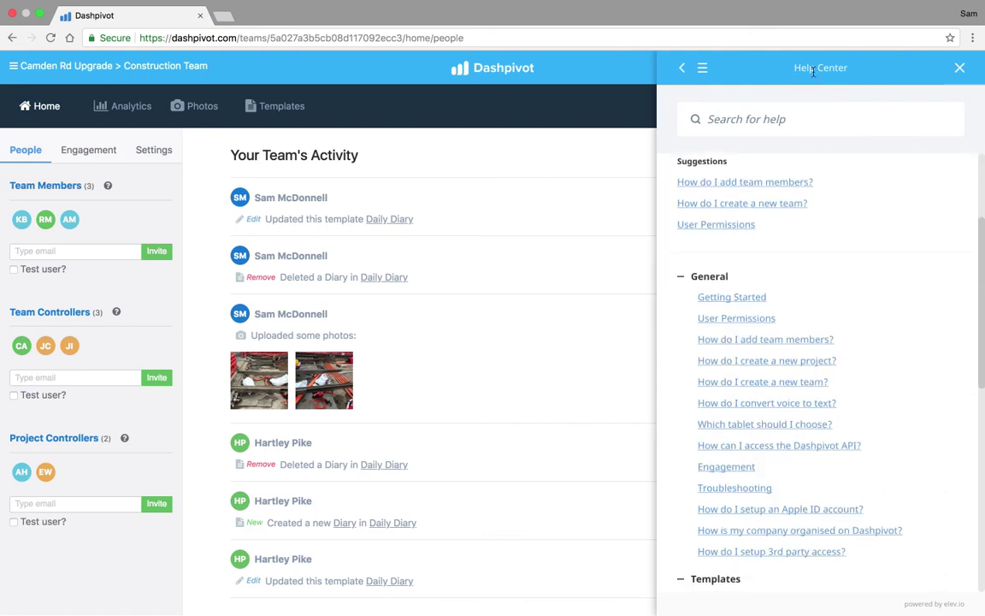
left_click(730, 319)
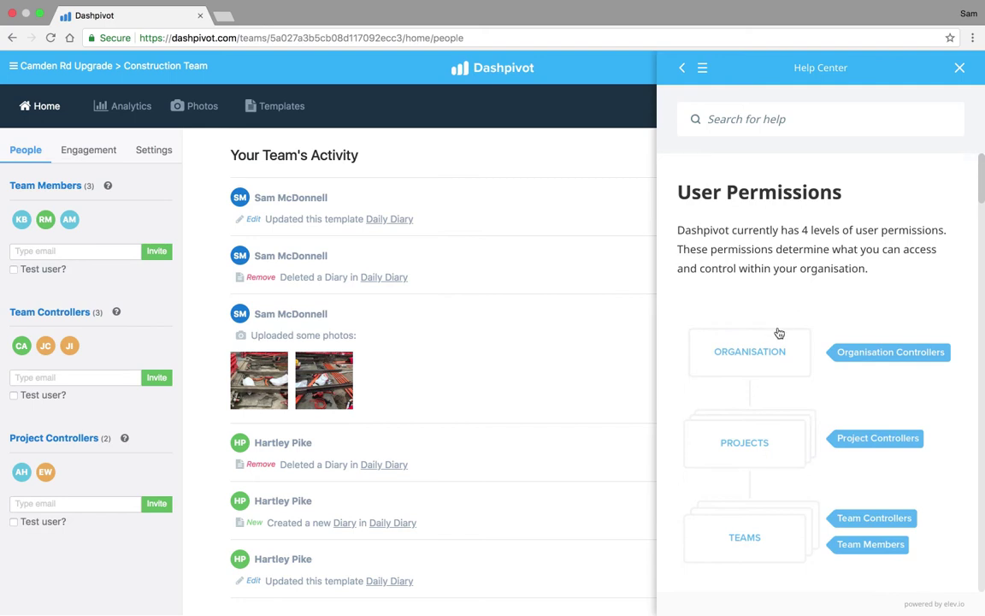
scroll(778, 332, "down", 2)
scroll(801, 409, "down", 4)
scroll(800, 410, "down", 15)
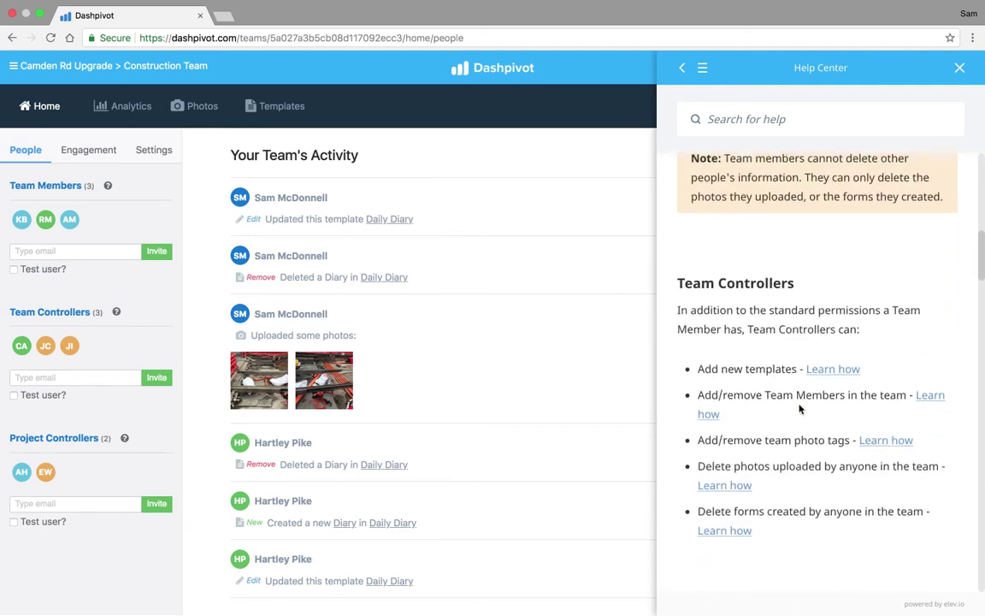
scroll(800, 410, "up", 20)
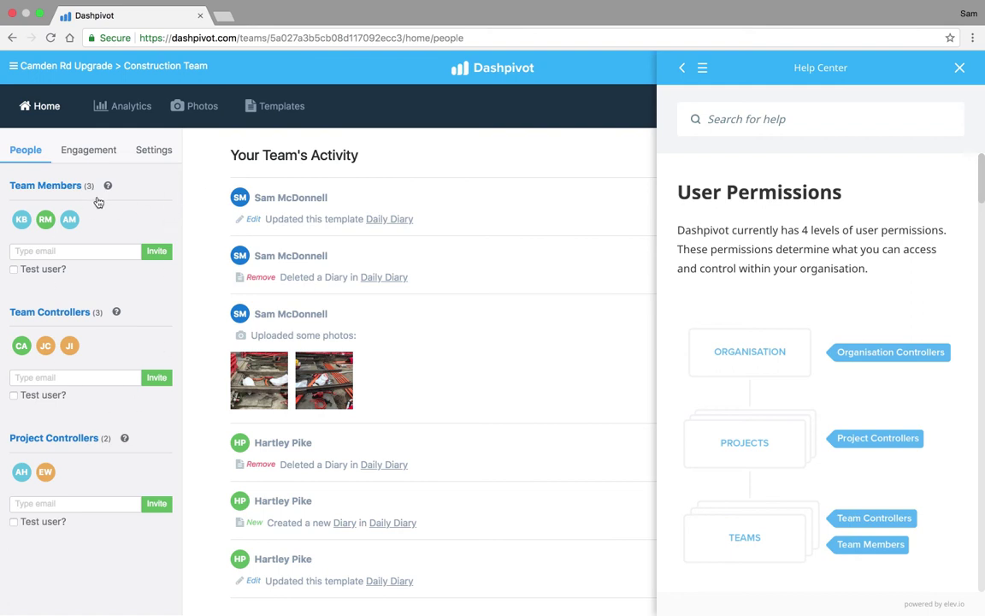
Look through the Construction Team's photos and templates, and return to the team's home page.
left_click(188, 106)
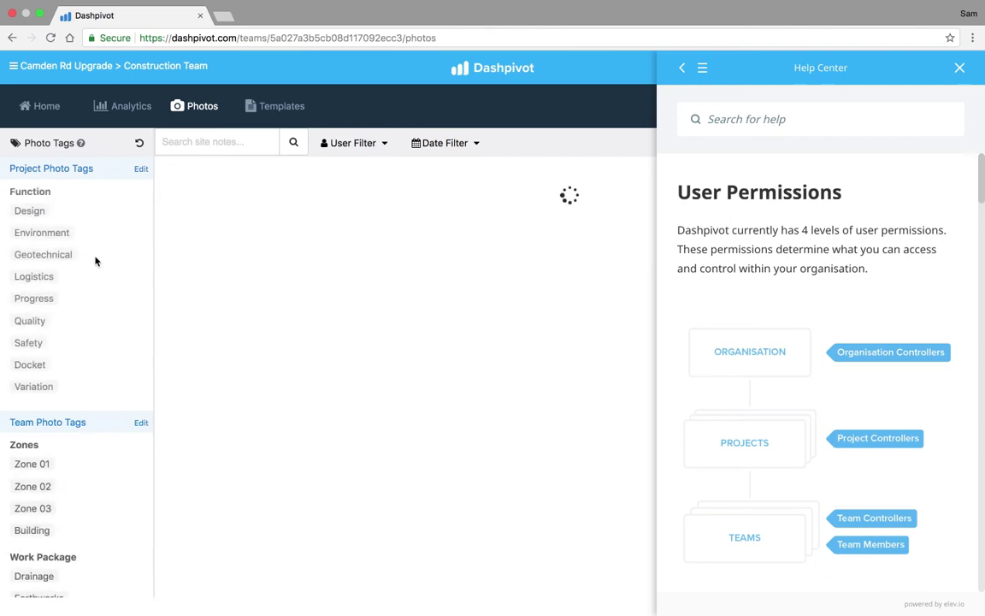
left_click(275, 106)
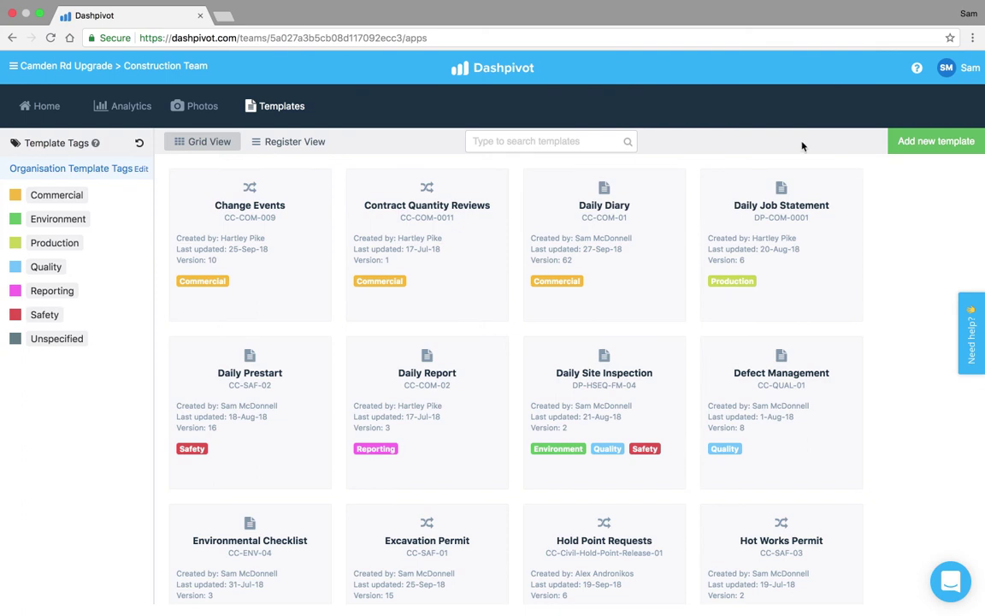
left_click(77, 109)
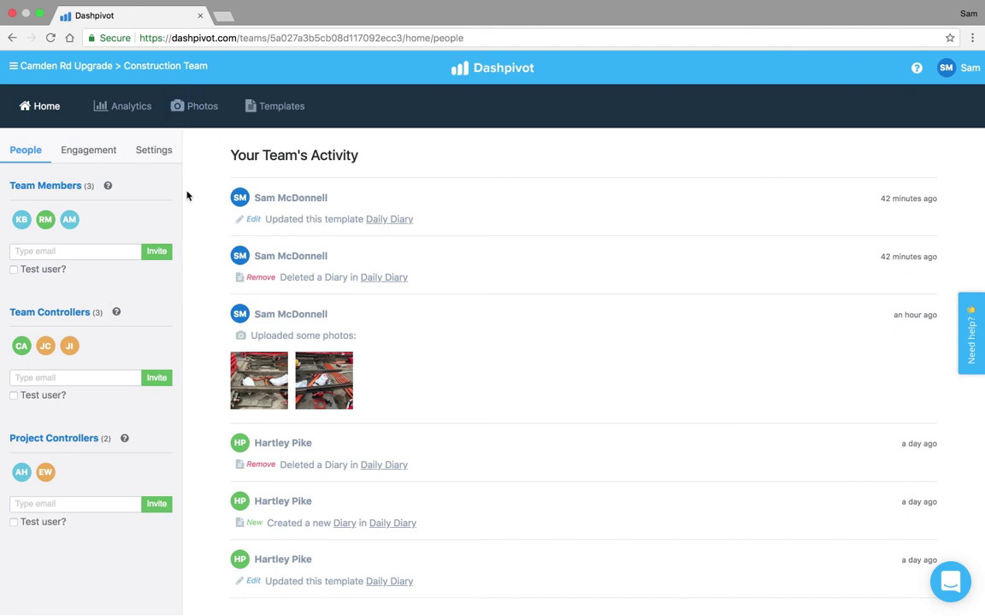
left_click(192, 108)
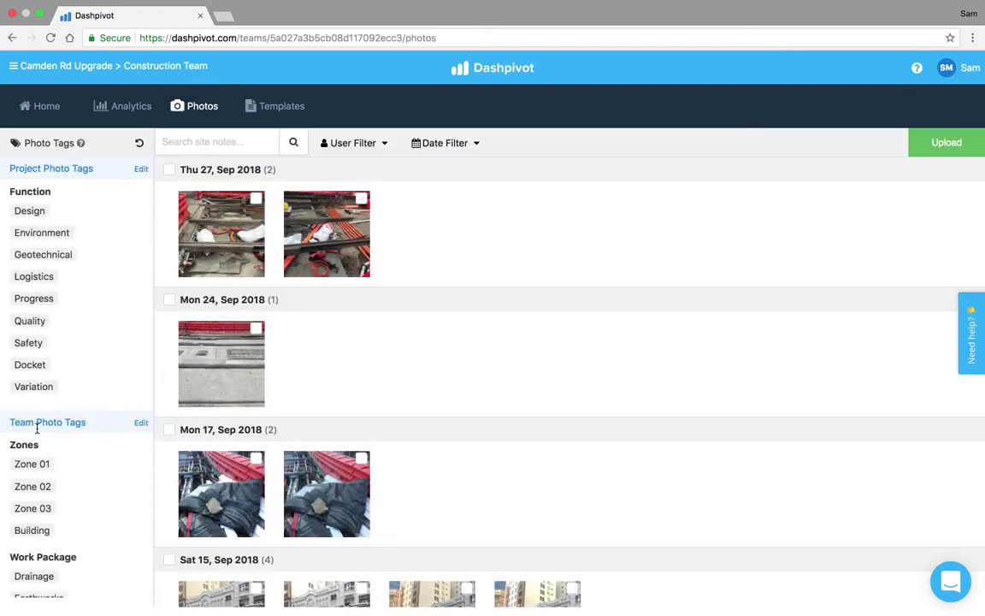
left_click(288, 118)
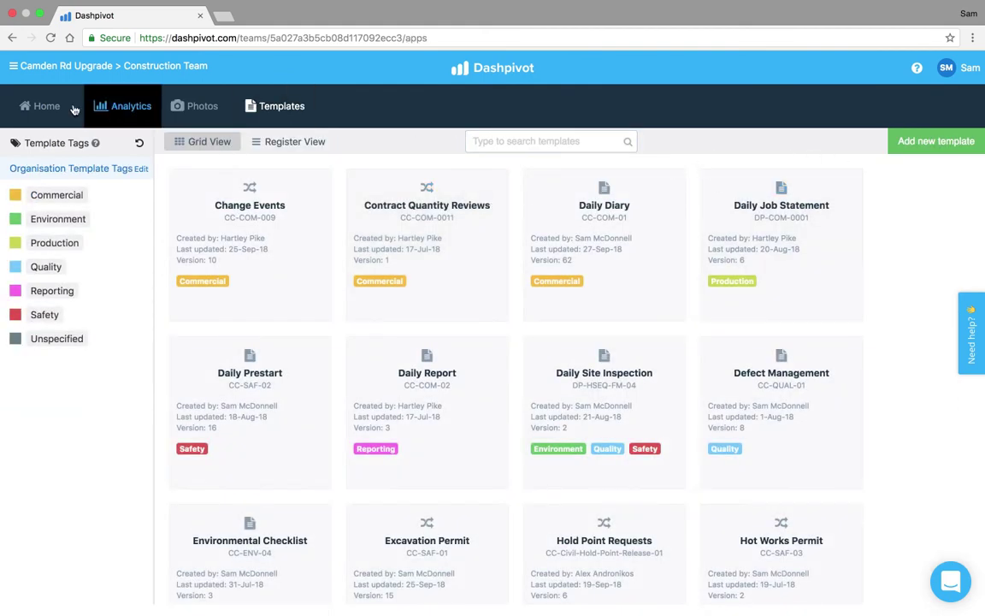
left_click(41, 108)
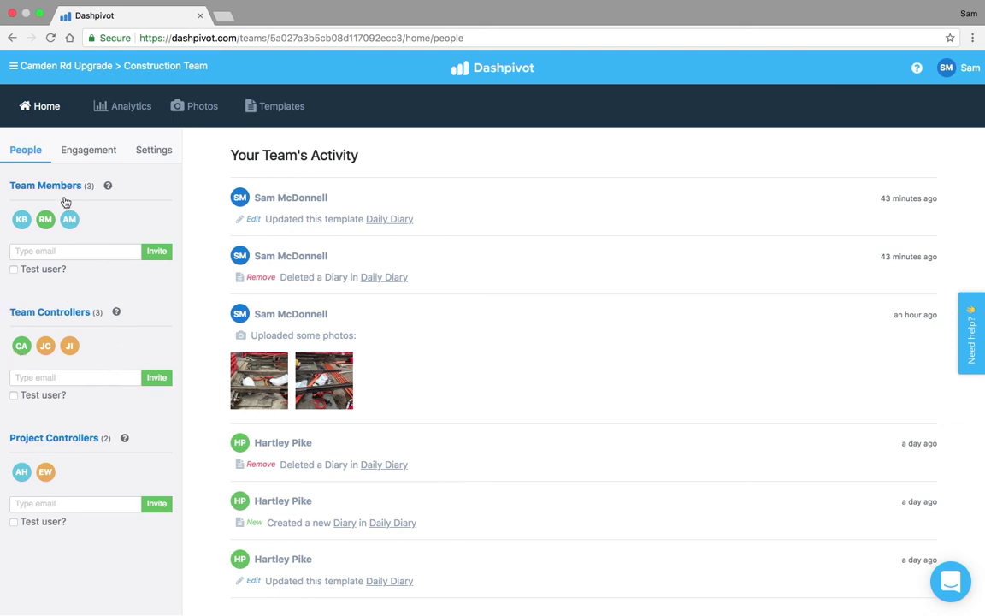
Examine the list of SM Constructions projects and teams, and close it without switching team.
left_click(59, 64)
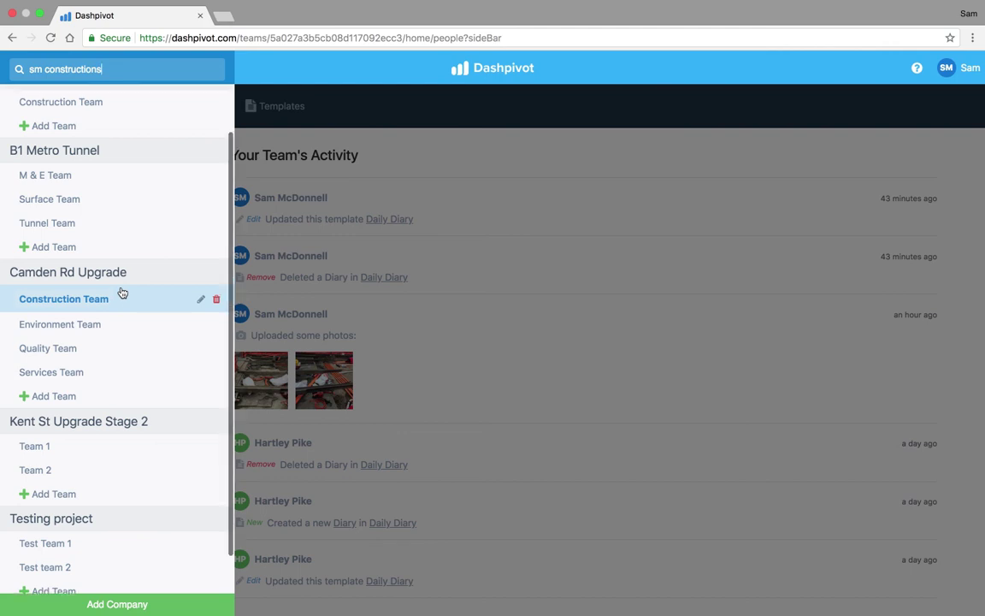
scroll(120, 291, "up", 2)
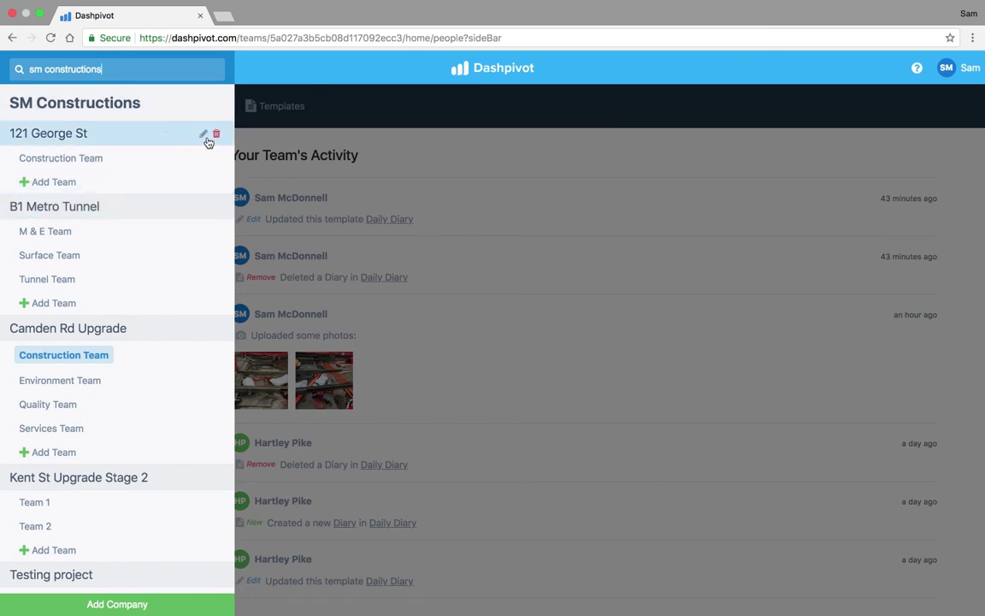
left_click(351, 158)
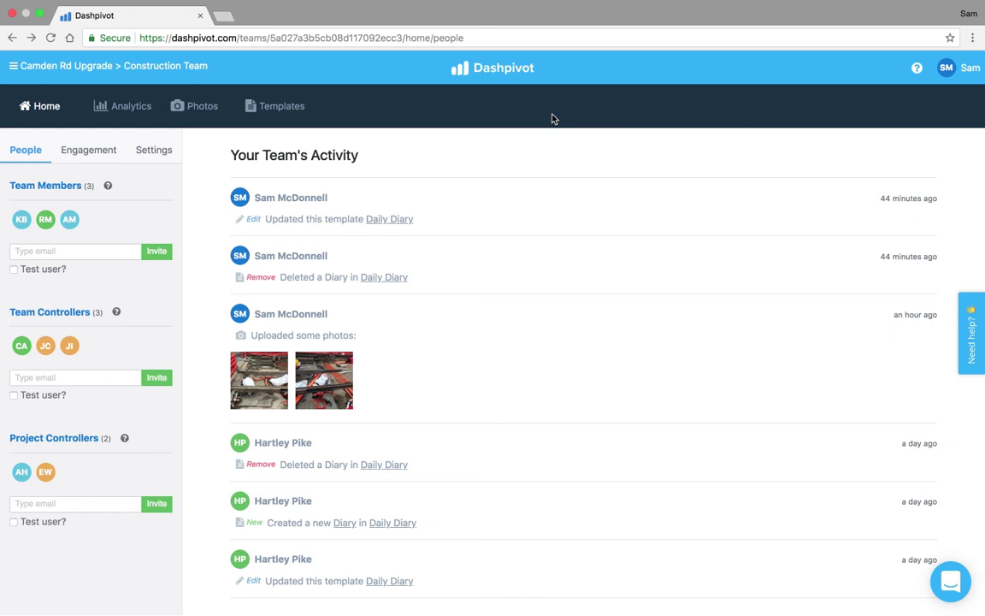
Browse the Help Center's article list, close it and open the support chat for a new message.
left_click(917, 68)
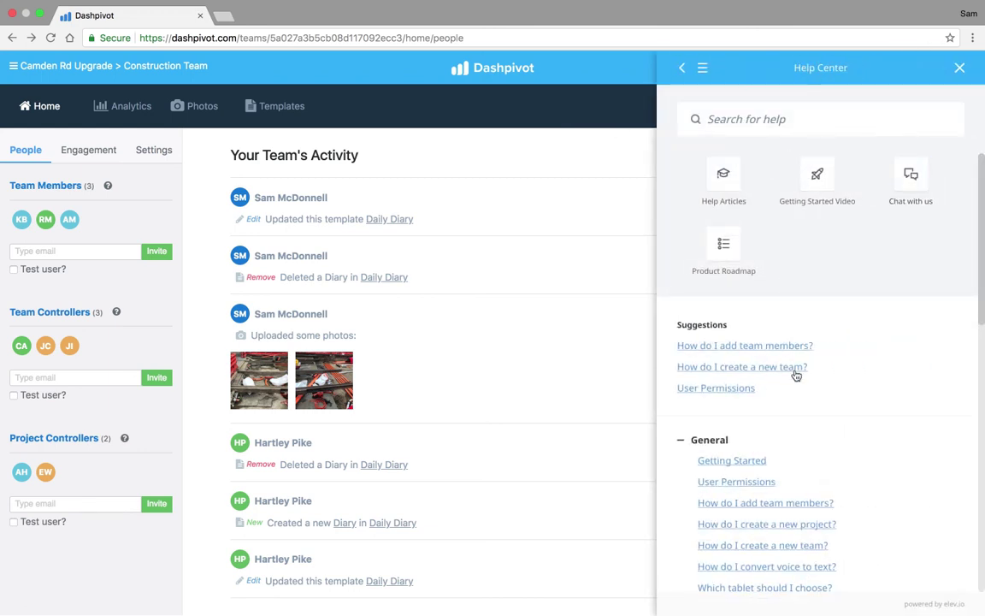
scroll(797, 374, "down", 5)
scroll(807, 342, "up", 2)
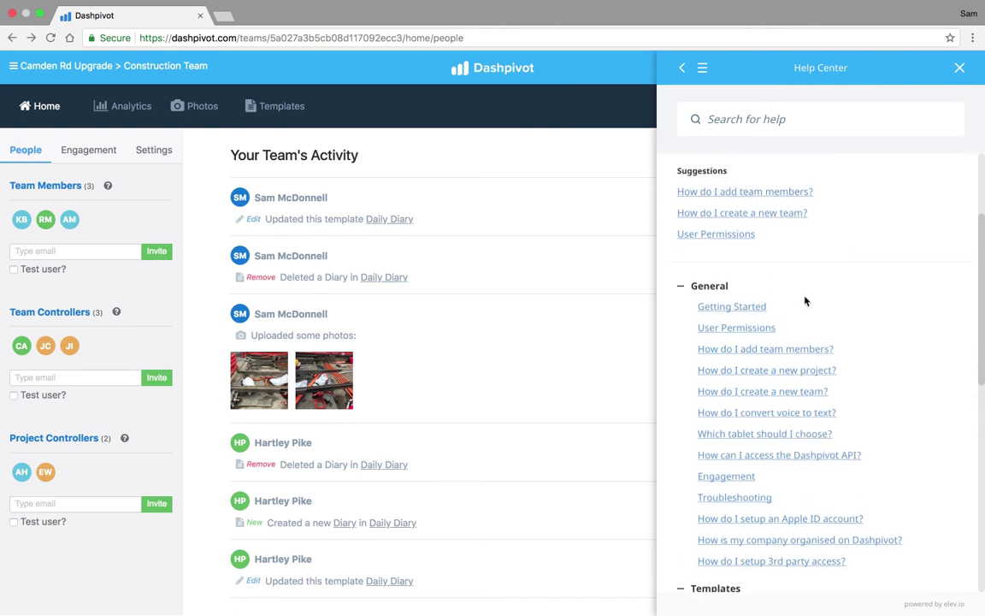
scroll(805, 291, "down", 10)
scroll(807, 348, "up", 15)
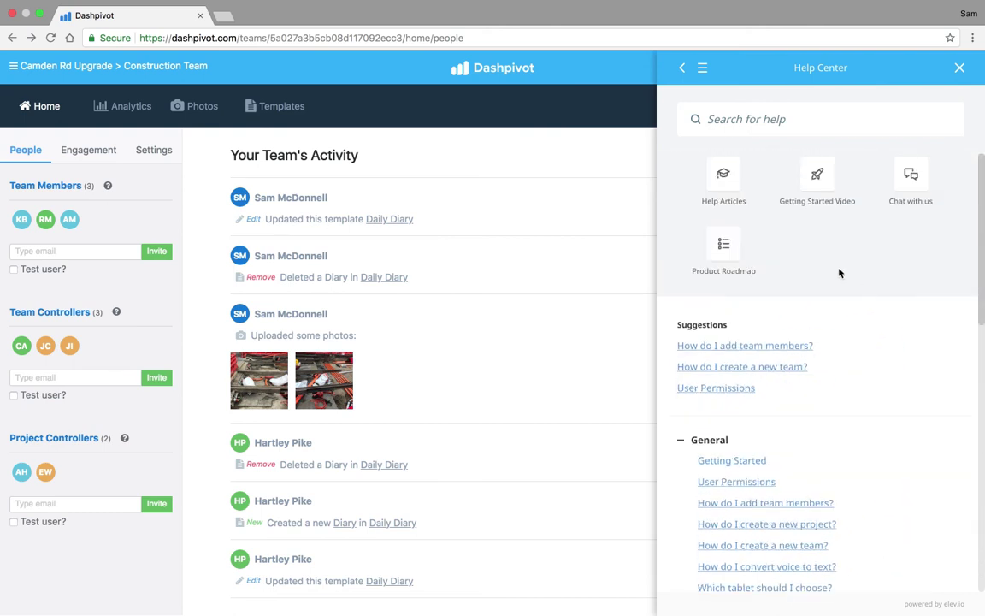
left_click(959, 67)
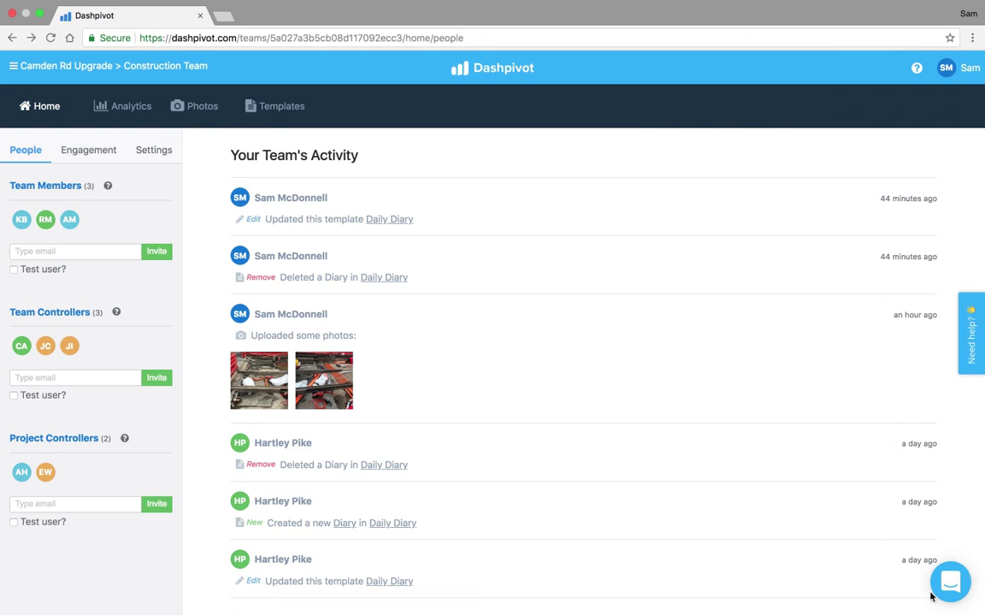
left_click(931, 596)
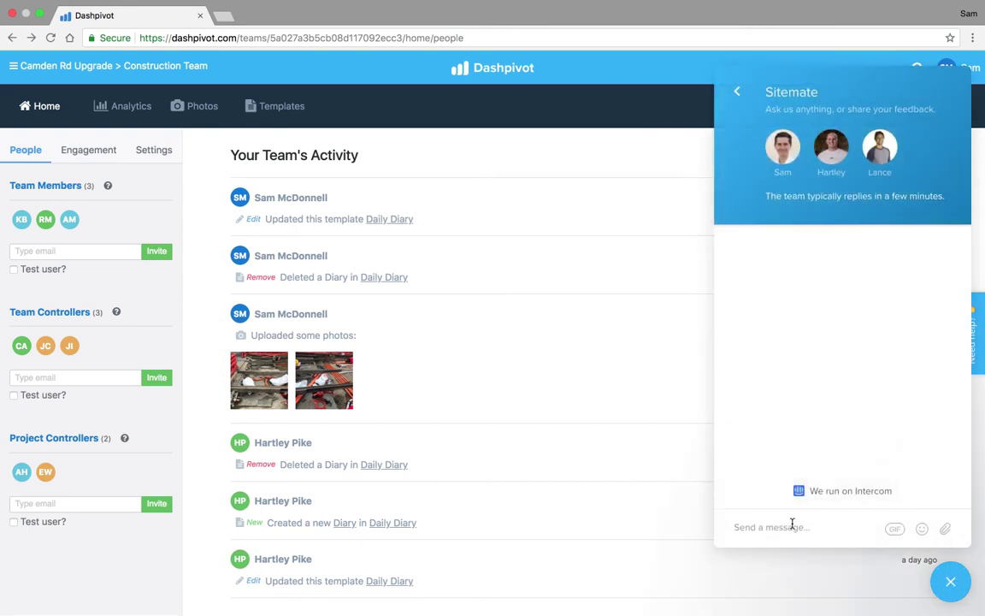